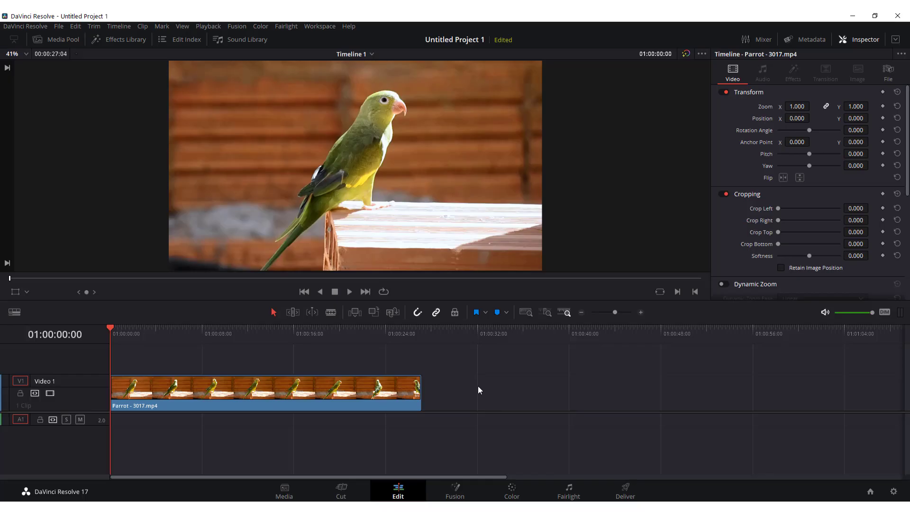
Select the Parrot - 3017.mp4 clip on track V1
click(238, 403)
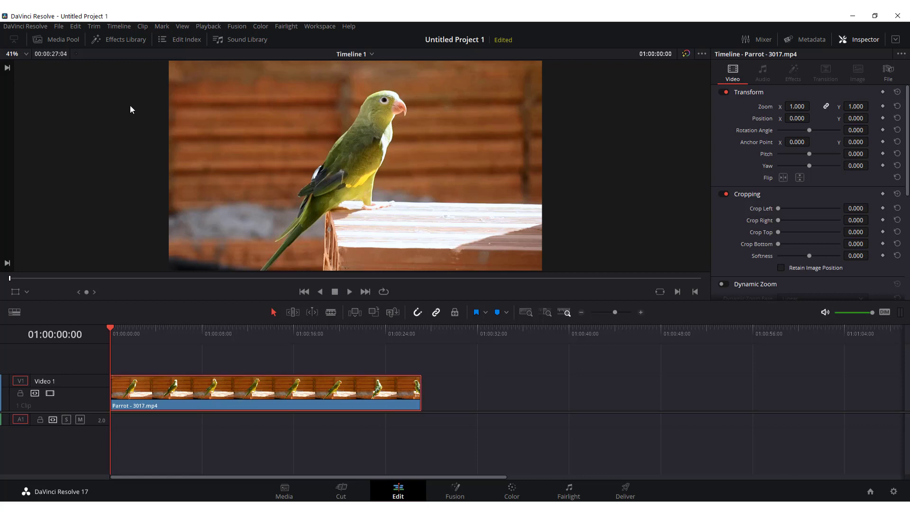
Show the Open FX effects in the Effects Library and start a name search
click(124, 41)
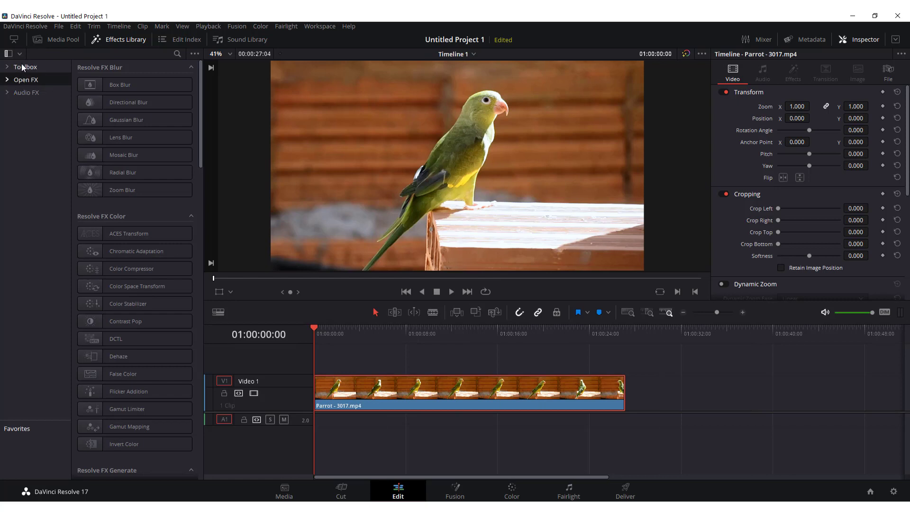
click(21, 80)
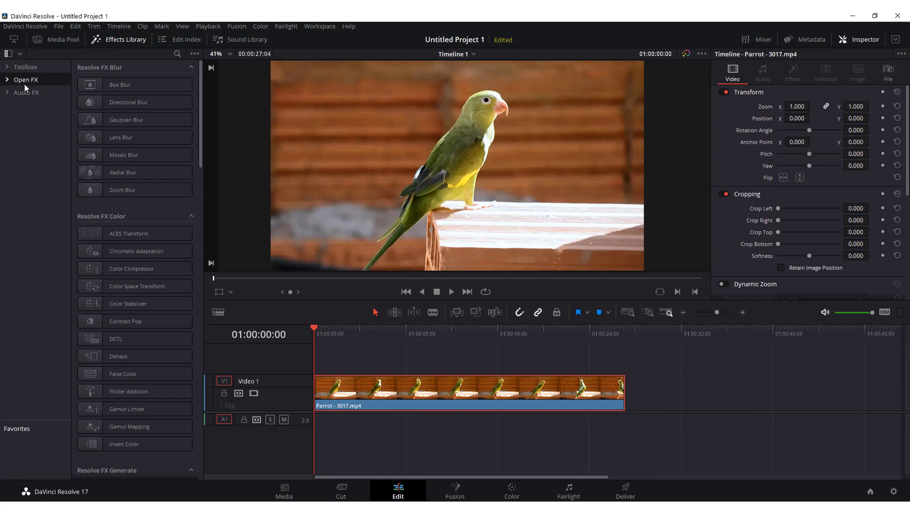
click(8, 57)
click(178, 53)
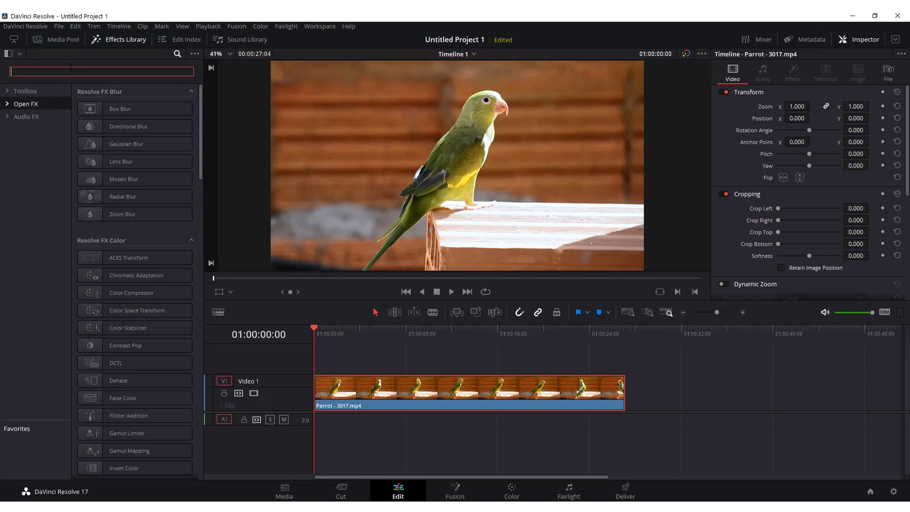
text(flar)
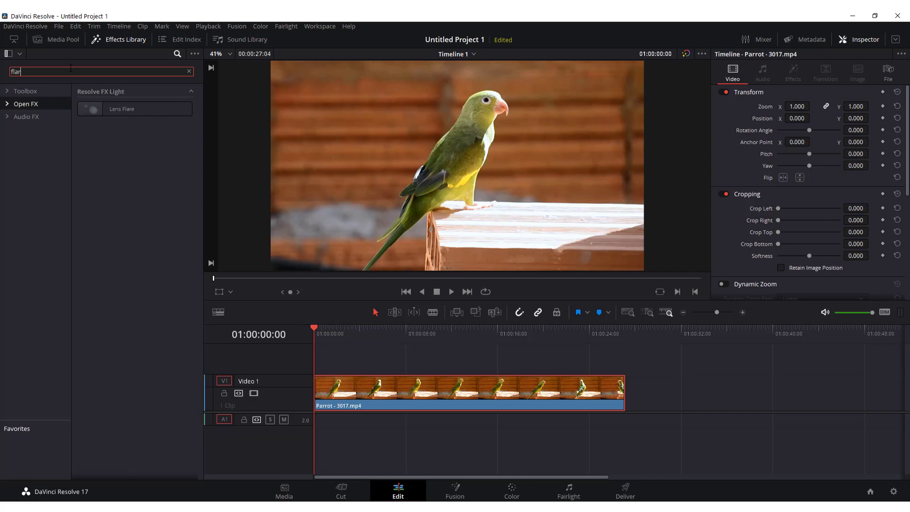
text(e)
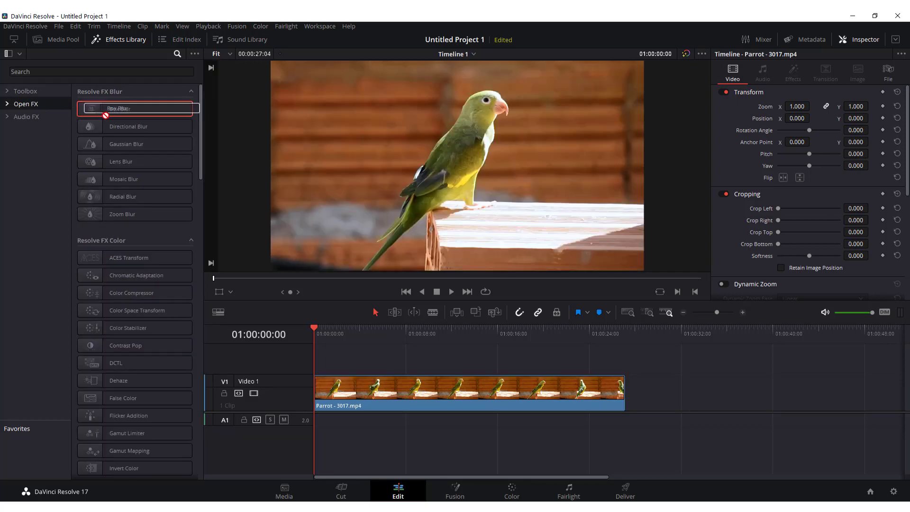
Drop Box Blur and Flicker Addition onto the V1 Parrot clip and preview playback
drag(90, 111, 396, 400)
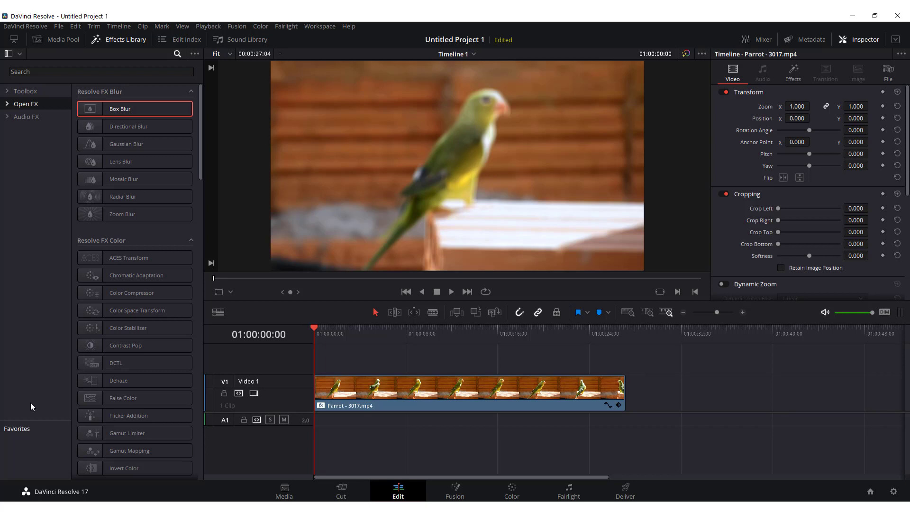
drag(94, 415, 398, 390)
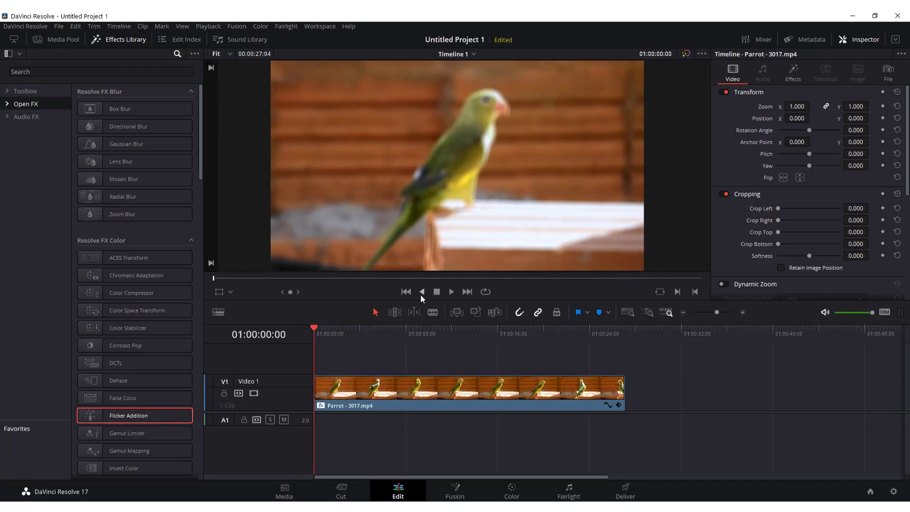
click(452, 292)
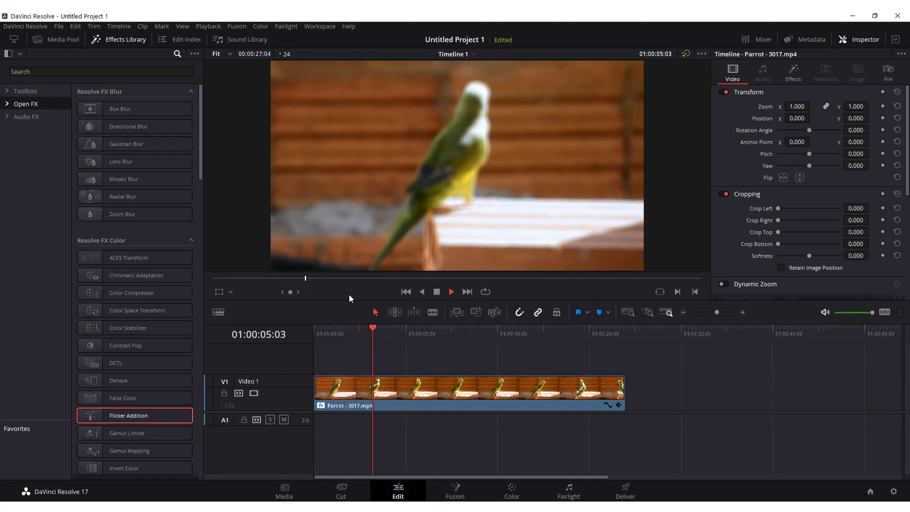
Stop playback and show the Parrot clip's effect settings in the Inspector
click(429, 399)
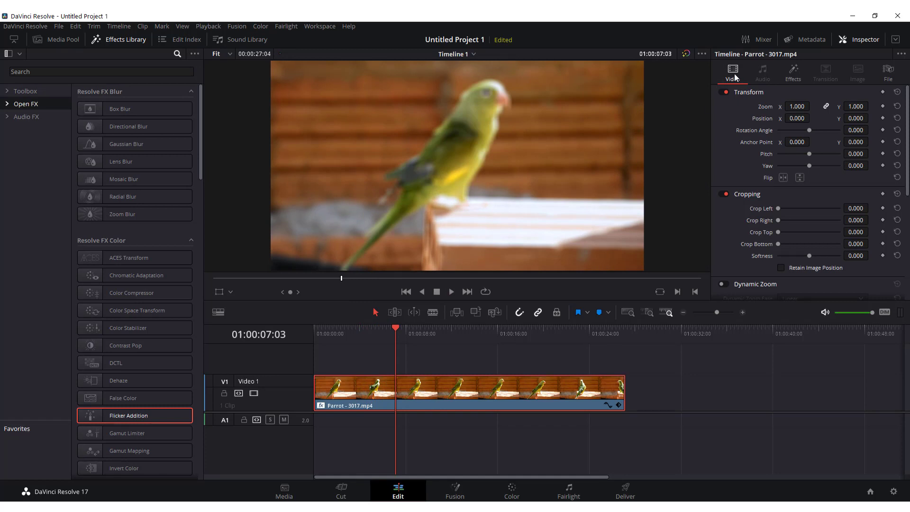
click(866, 39)
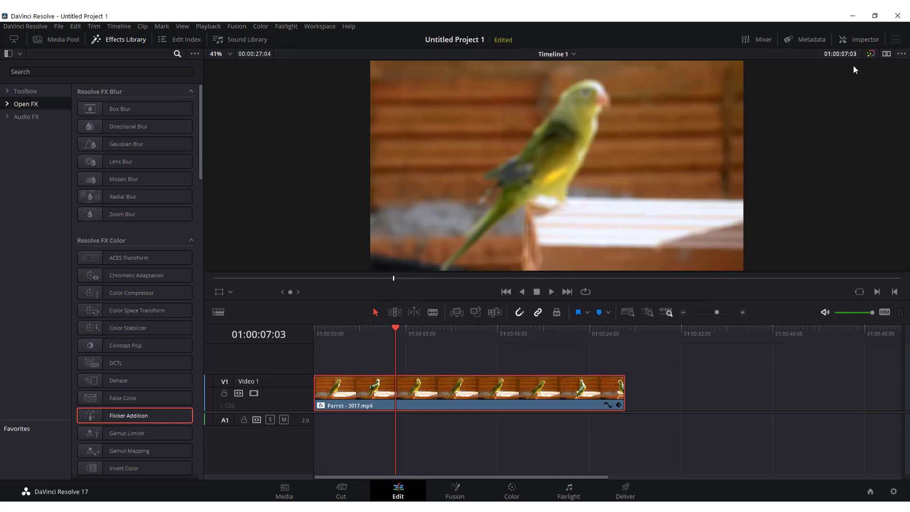
click(853, 41)
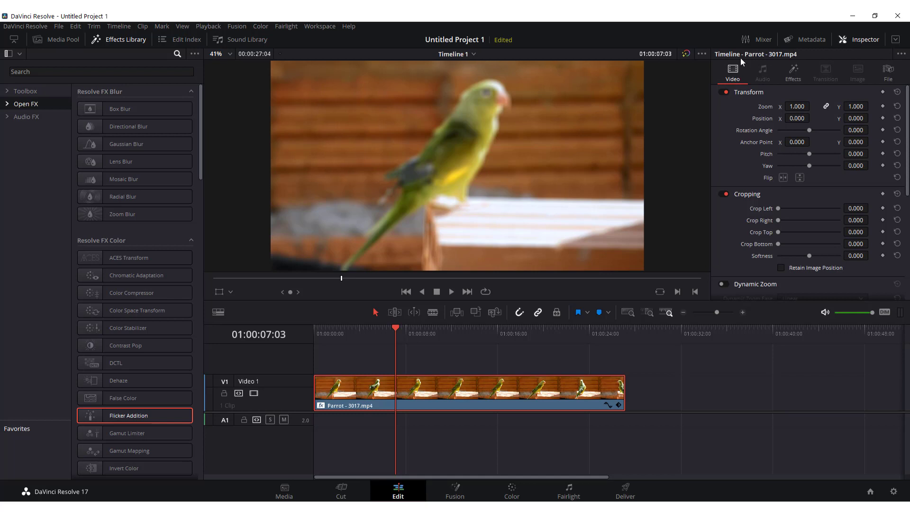
click(794, 77)
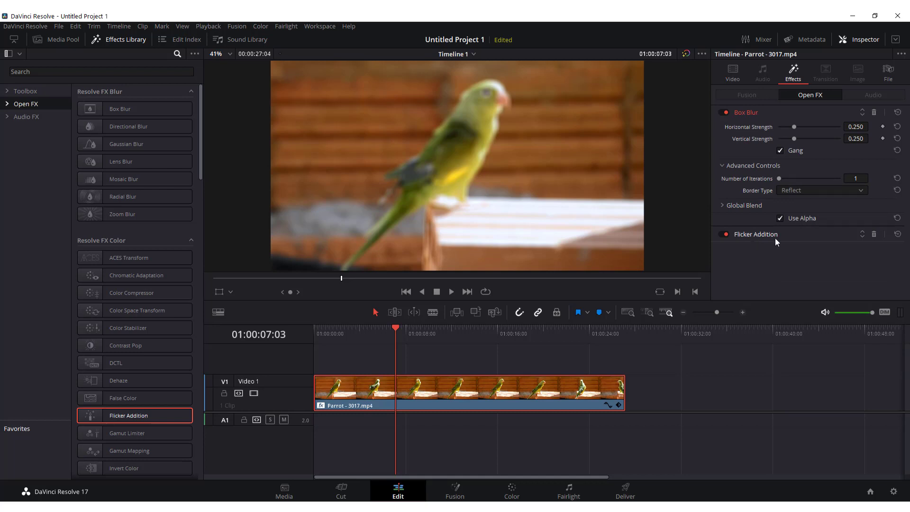
click(723, 112)
click(722, 237)
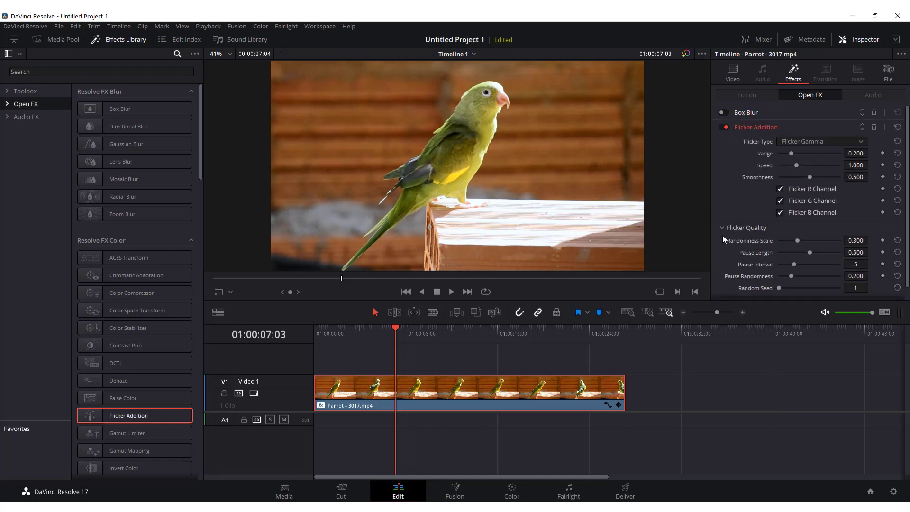
click(720, 126)
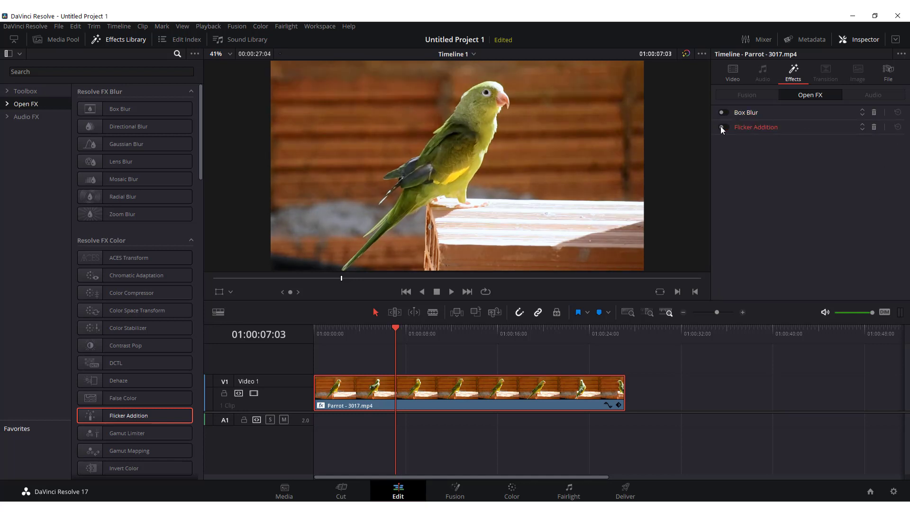
click(724, 113)
click(723, 127)
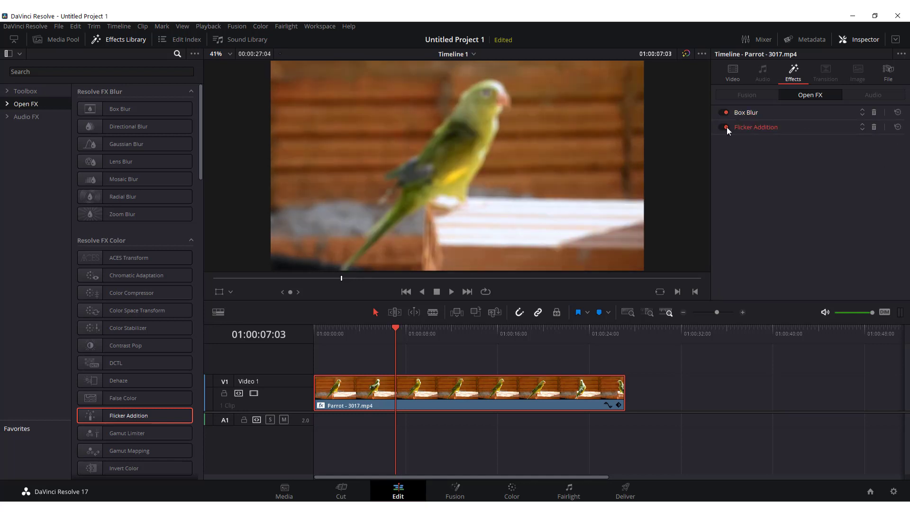
click(789, 112)
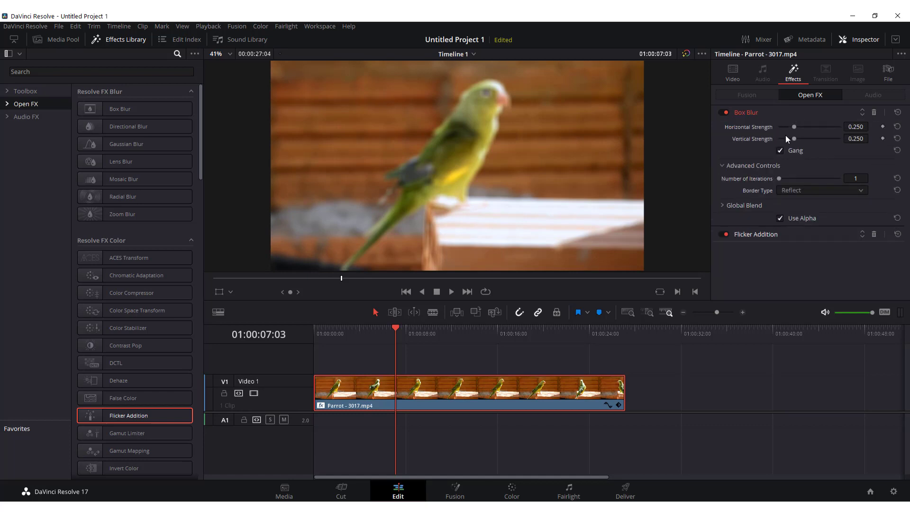
mouse_move(794, 126)
mouse_down()
mouse_move(820, 141)
mouse_move(800, 140)
mouse_move(806, 128)
mouse_up()
click(780, 150)
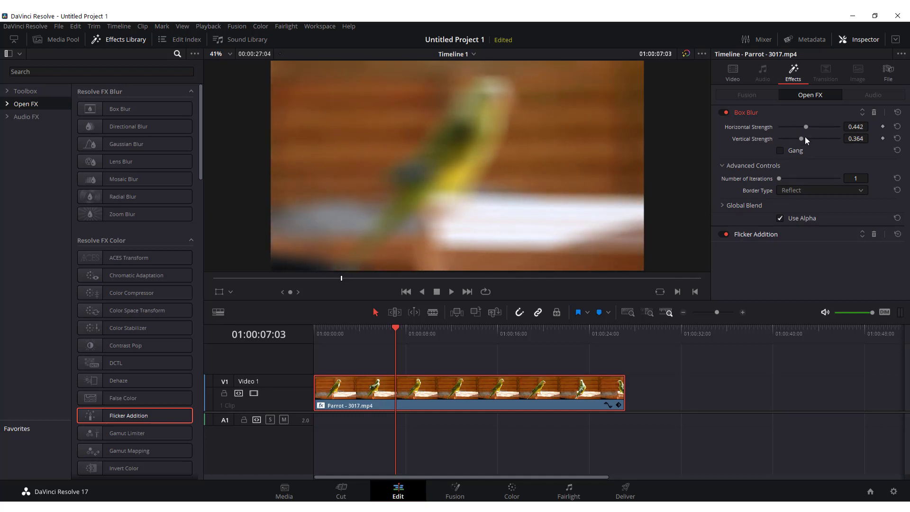
click(898, 127)
click(897, 139)
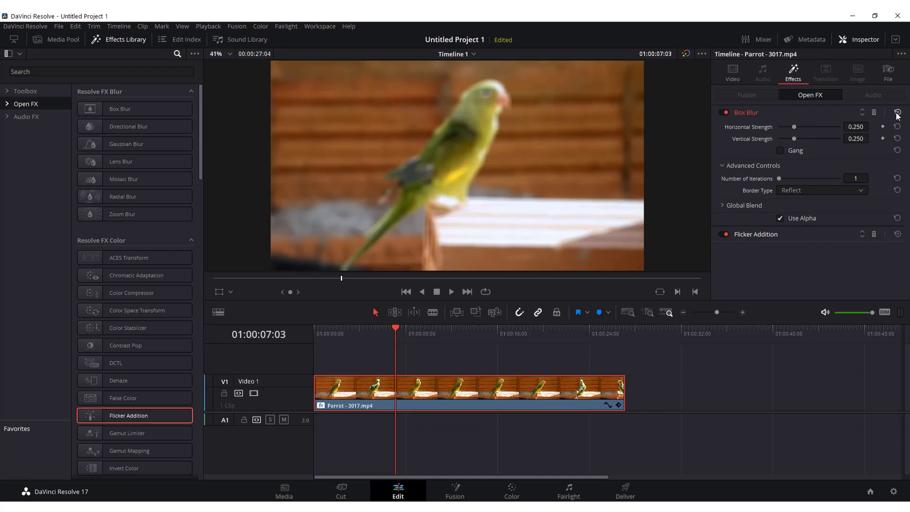
click(898, 112)
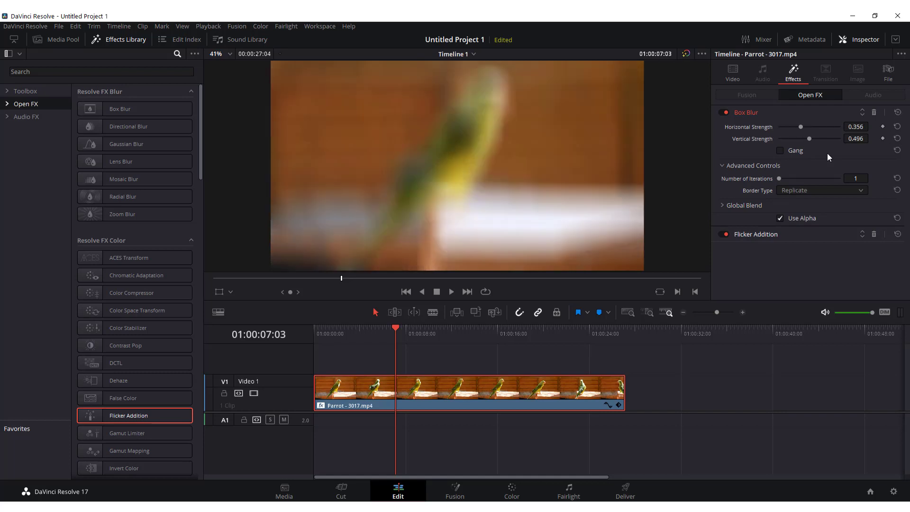
click(898, 113)
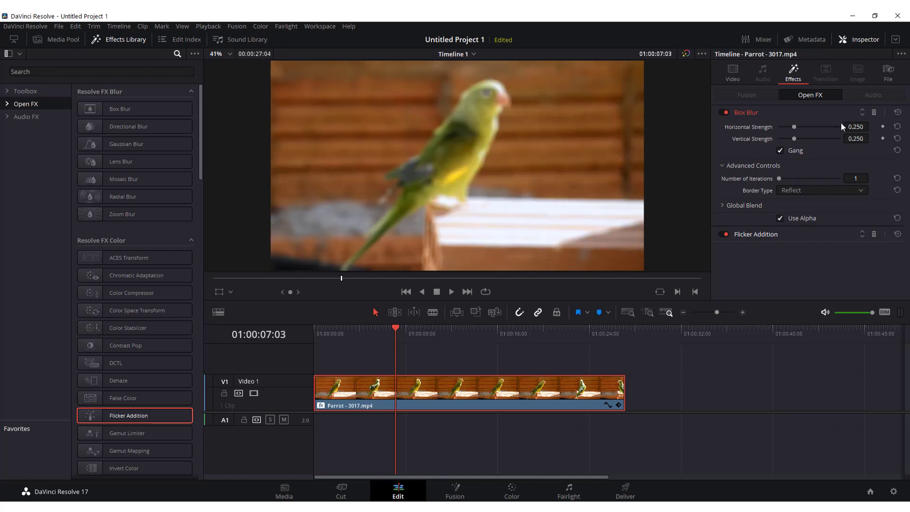
Delete the Box Blur and Flicker Addition effects, then deselect the Parrot clip
click(874, 112)
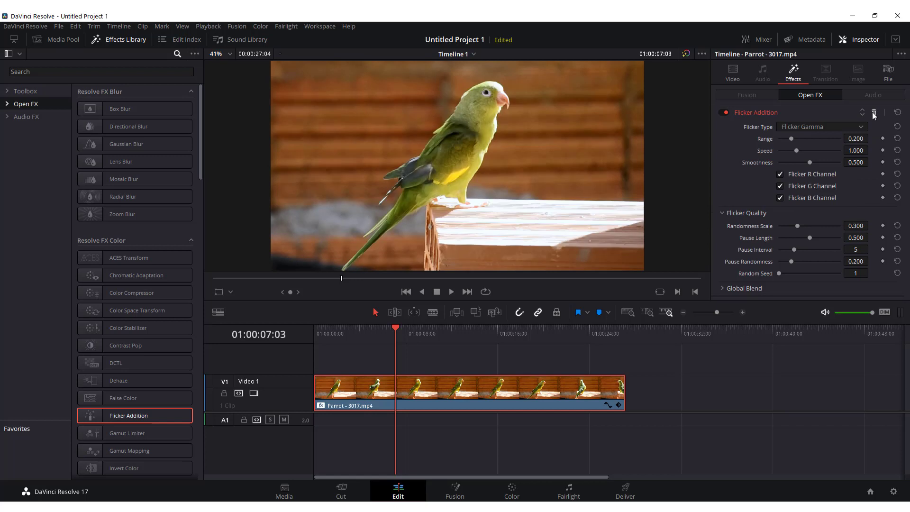
click(873, 112)
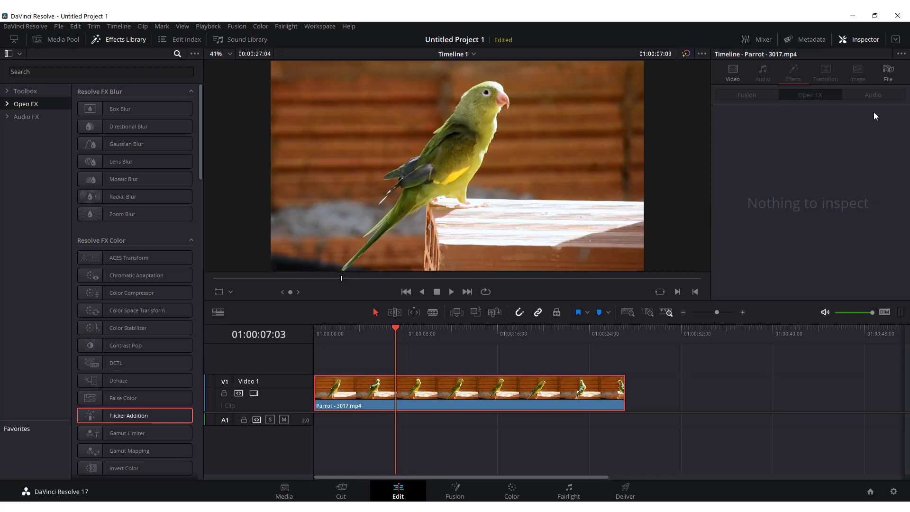
click(425, 355)
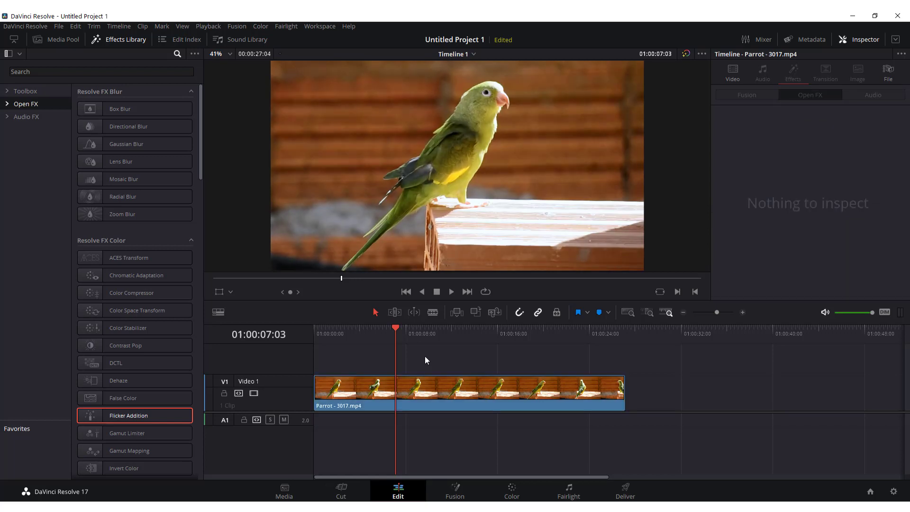